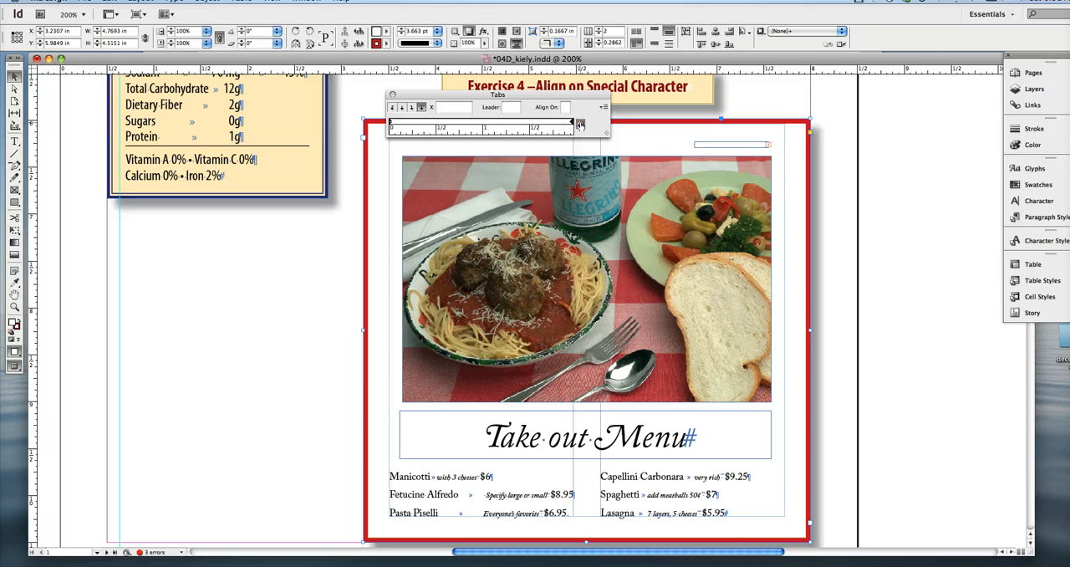
Snap the tab ruler to the take-out menu text frame and add a decimal tab stop at 1.625 in.
click(579, 124)
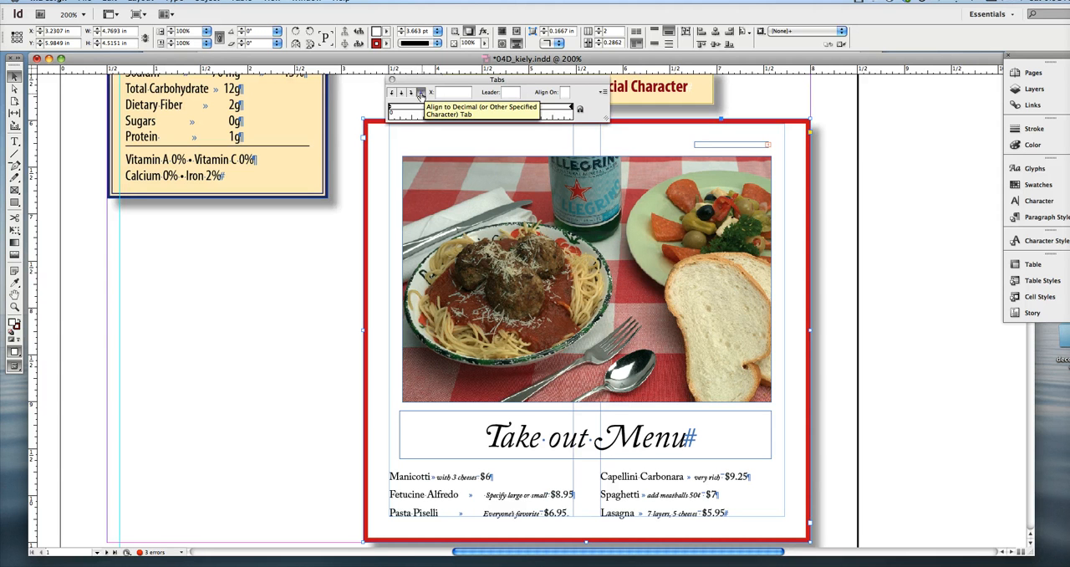
click(421, 92)
click(532, 108)
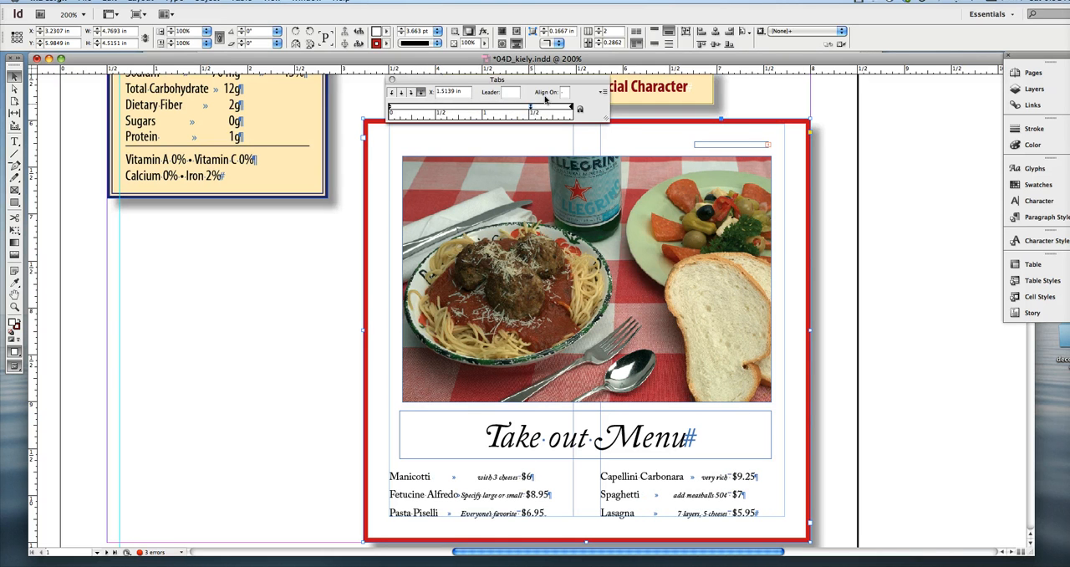
click(563, 92)
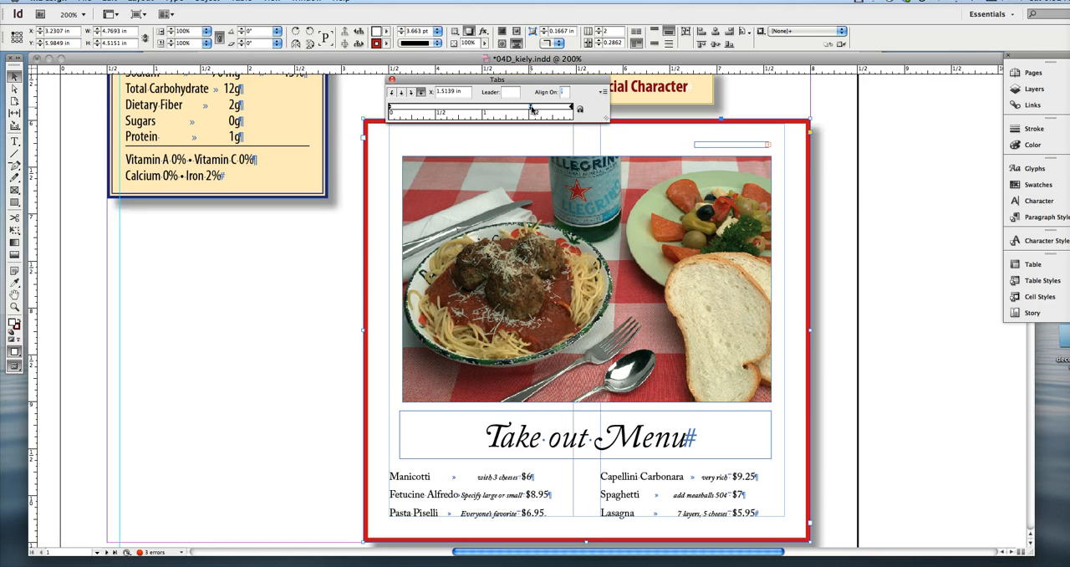
drag(531, 109, 540, 109)
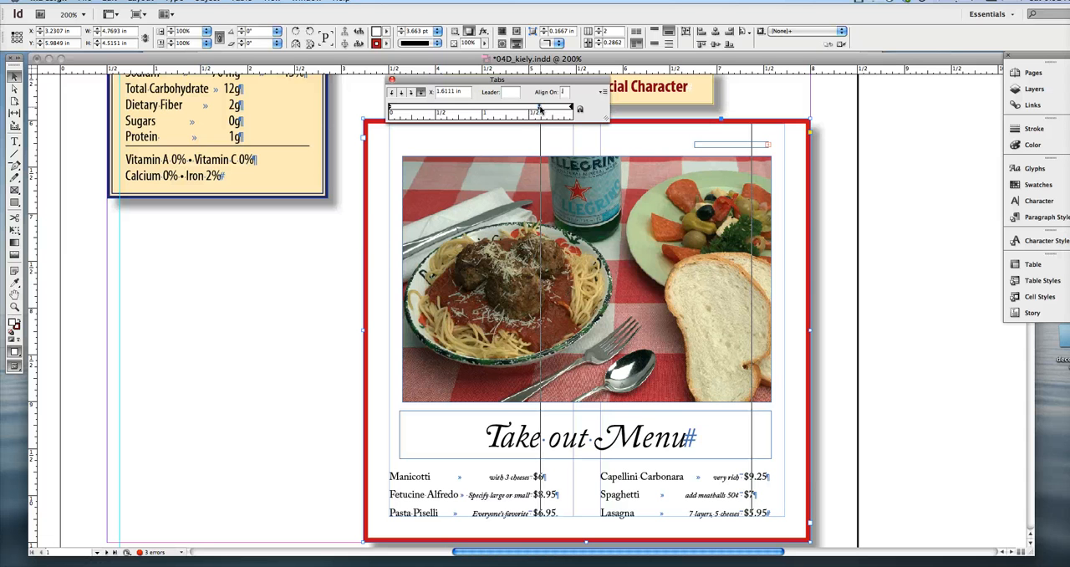
drag(539, 109, 540, 109)
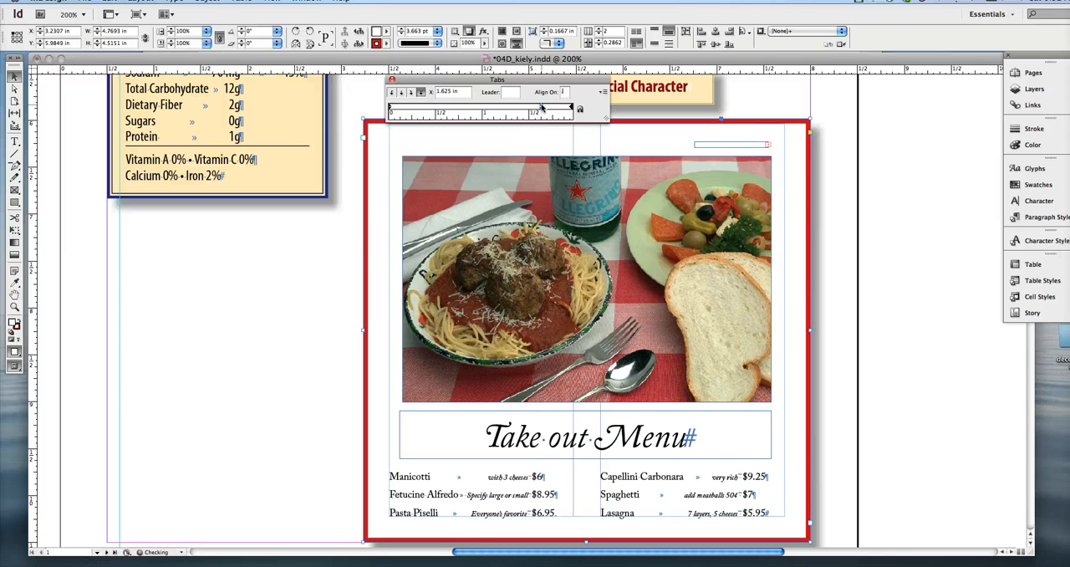
Make the menu's tab stop align on the $ character and move it to 1.6111 in.
click(540, 109)
click(565, 93)
key(Return)
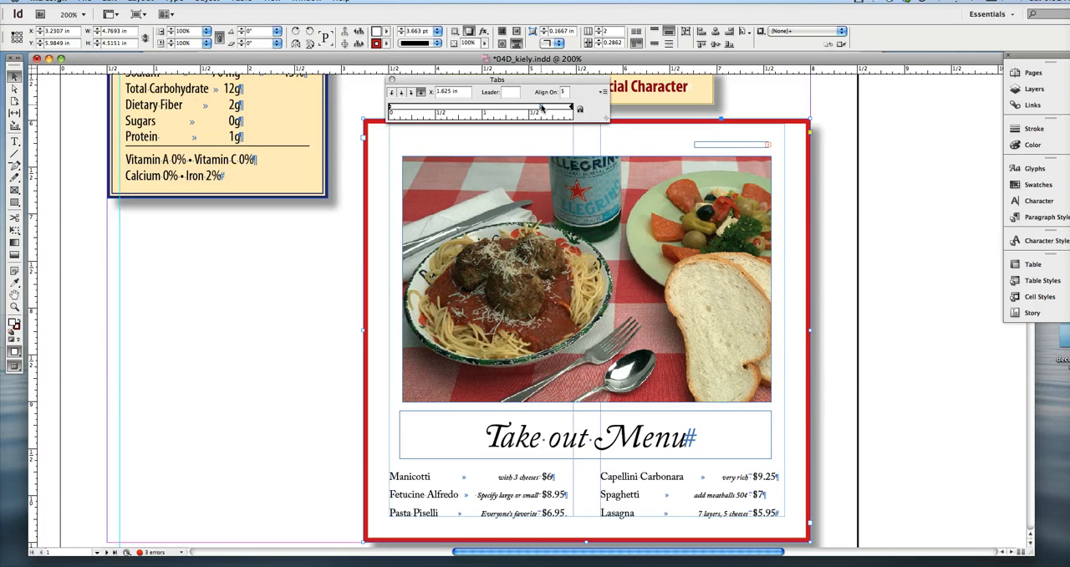
drag(541, 108, 541, 111)
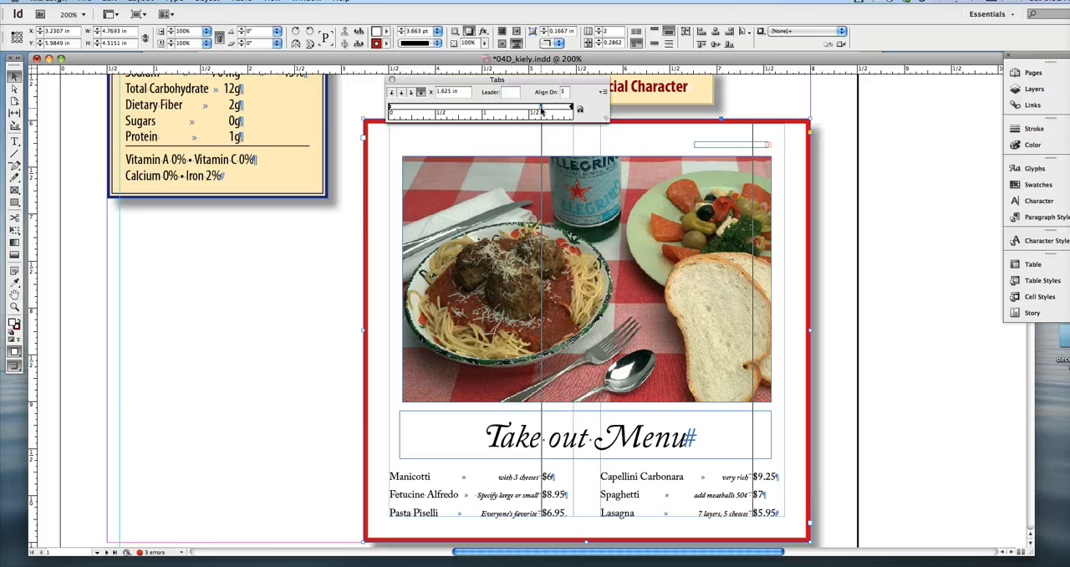
drag(541, 111, 539, 108)
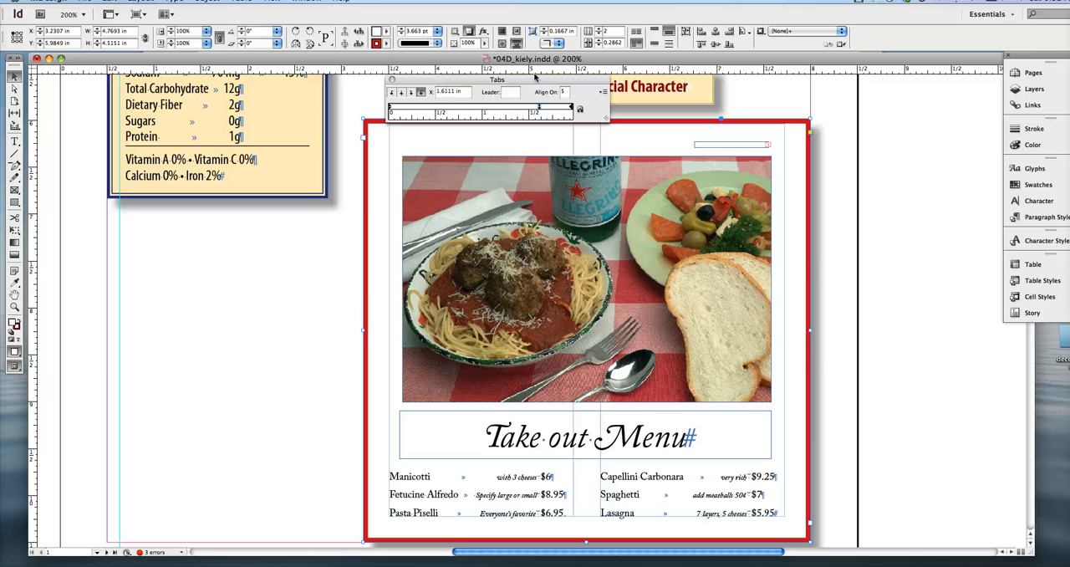
Change the Fetucine Alfredo price to $108.95 and align its tab stop on the decimal point.
double_click(544, 494)
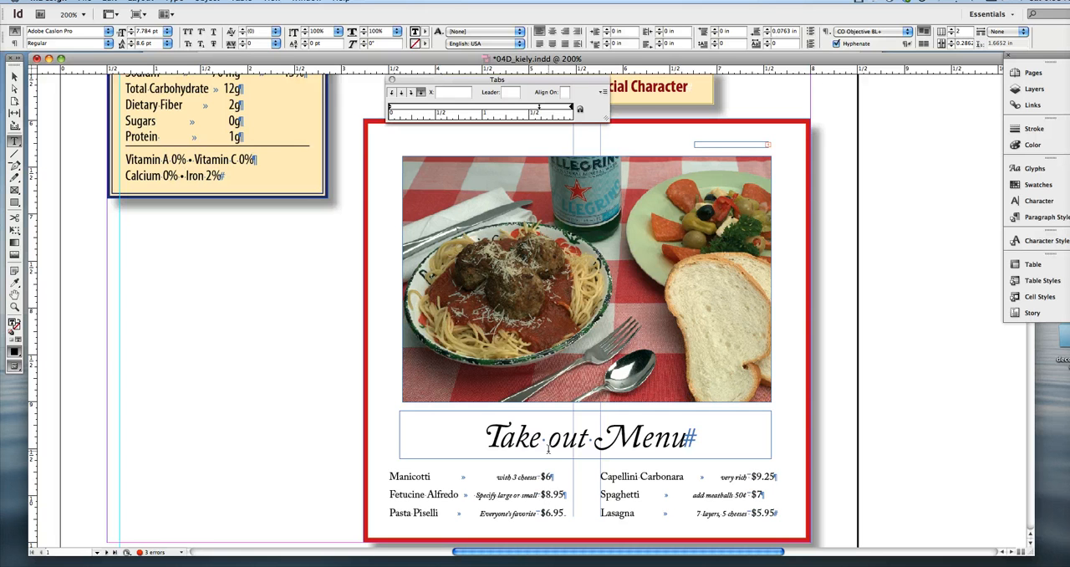
text(10)
click(540, 107)
click(564, 91)
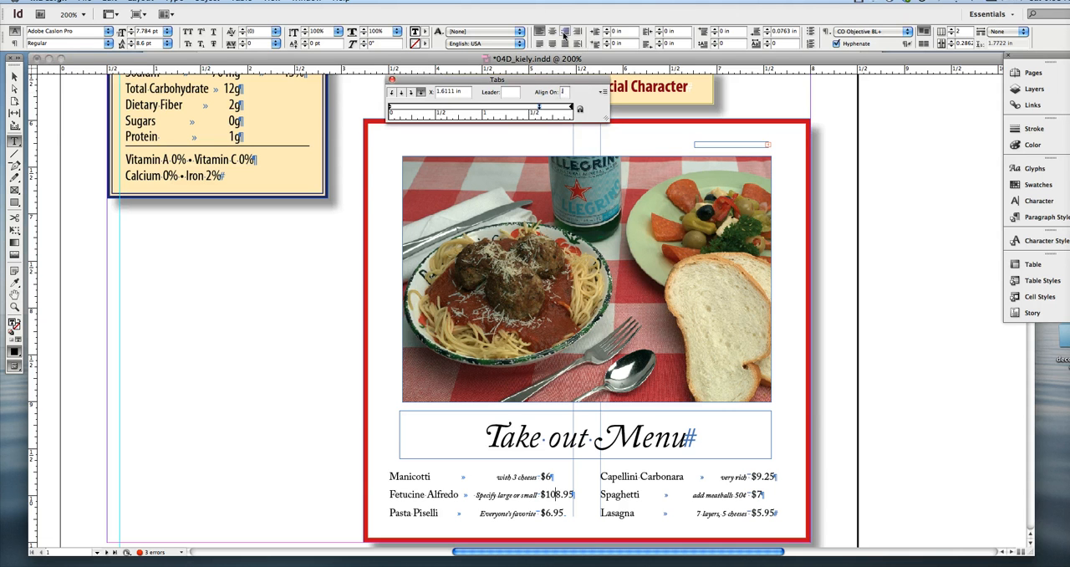
key(Return)
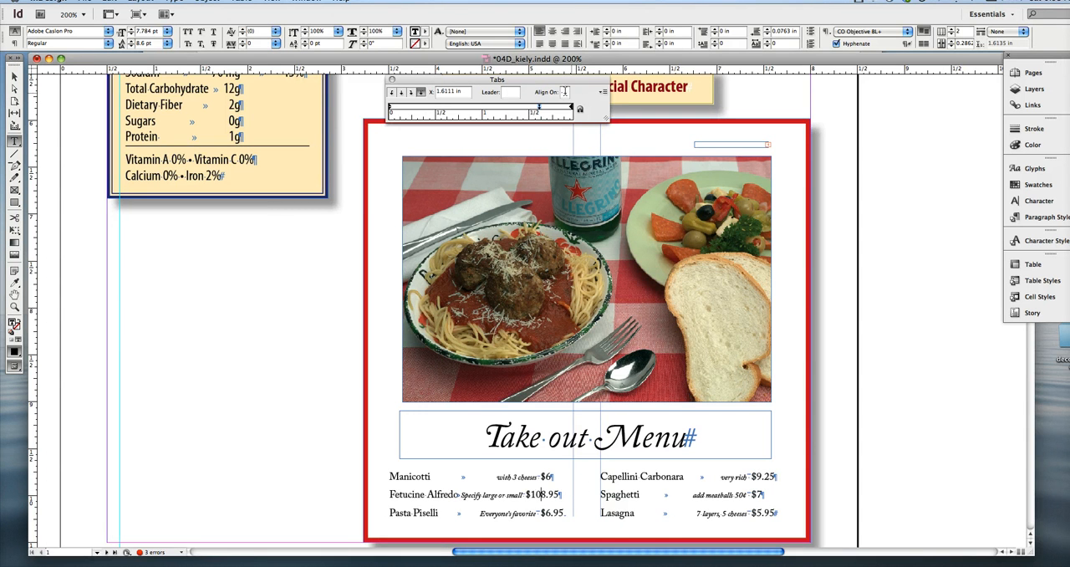
Set the alignment character of the Fetucine Alfredo line's tab stop back to $.
click(564, 92)
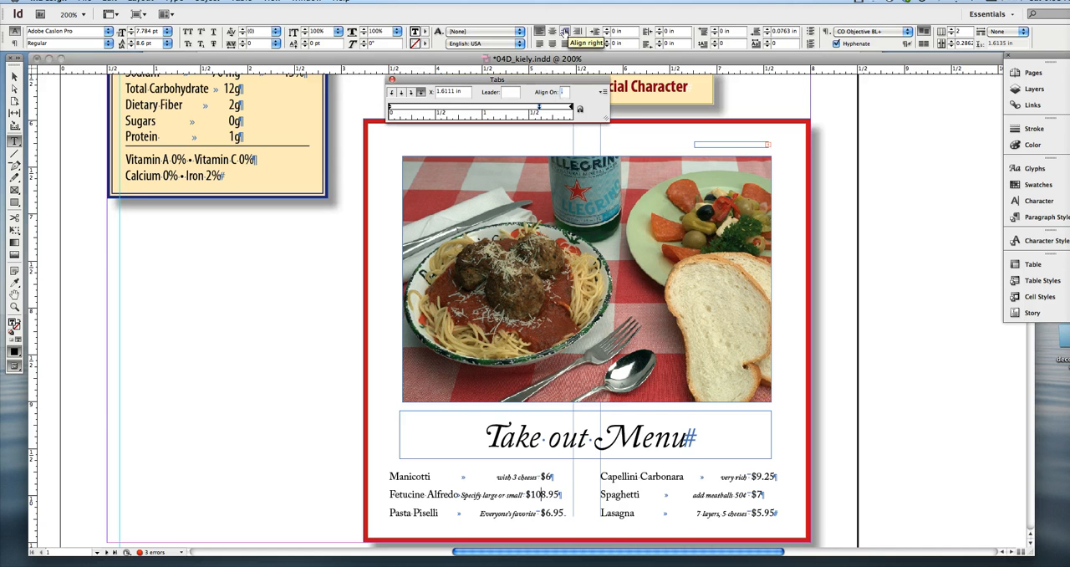
text($)
key(Return)
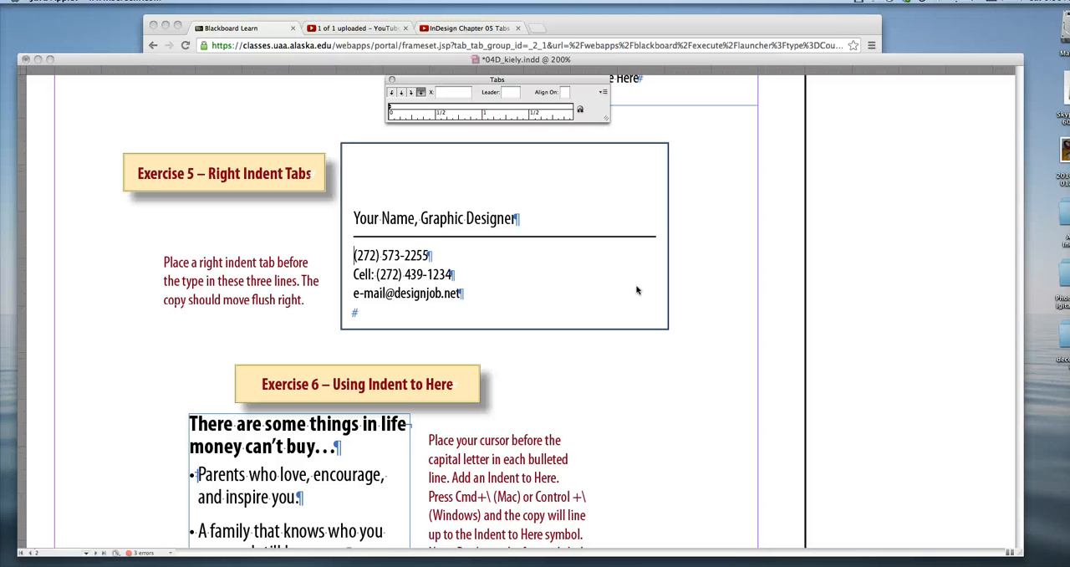
Insert a right indent tab before the phone, cell and e-mail lines of the Exercise 5 business card.
click(353, 257)
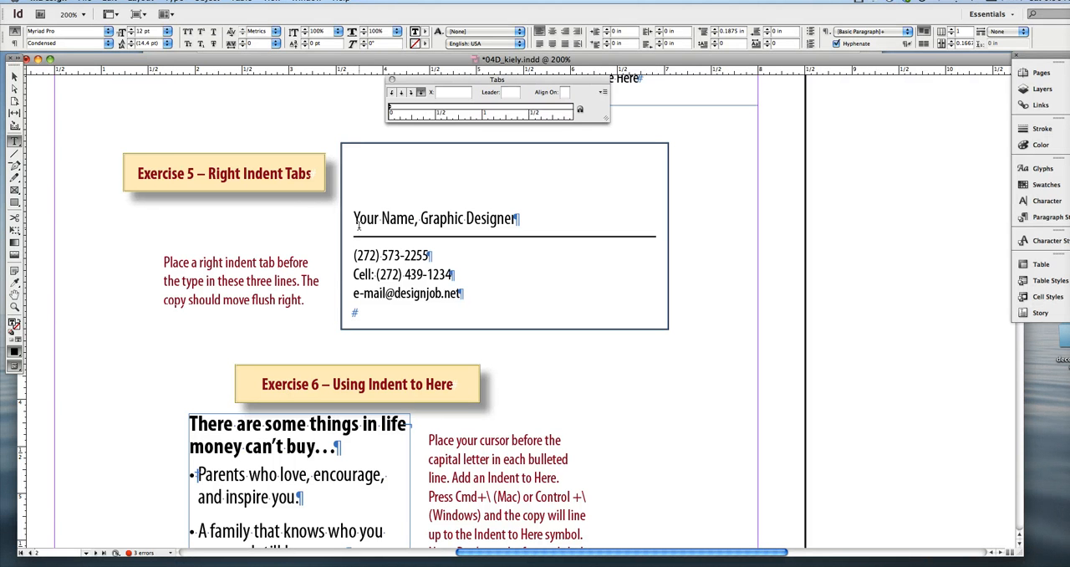
key(shift+Tab)
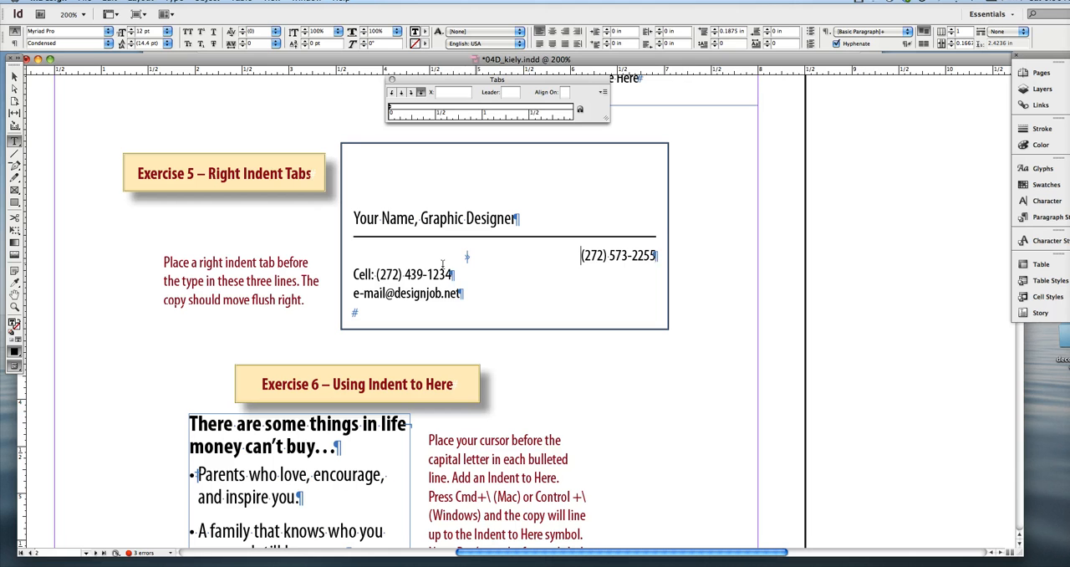
click(375, 272)
key(shift+Tab)
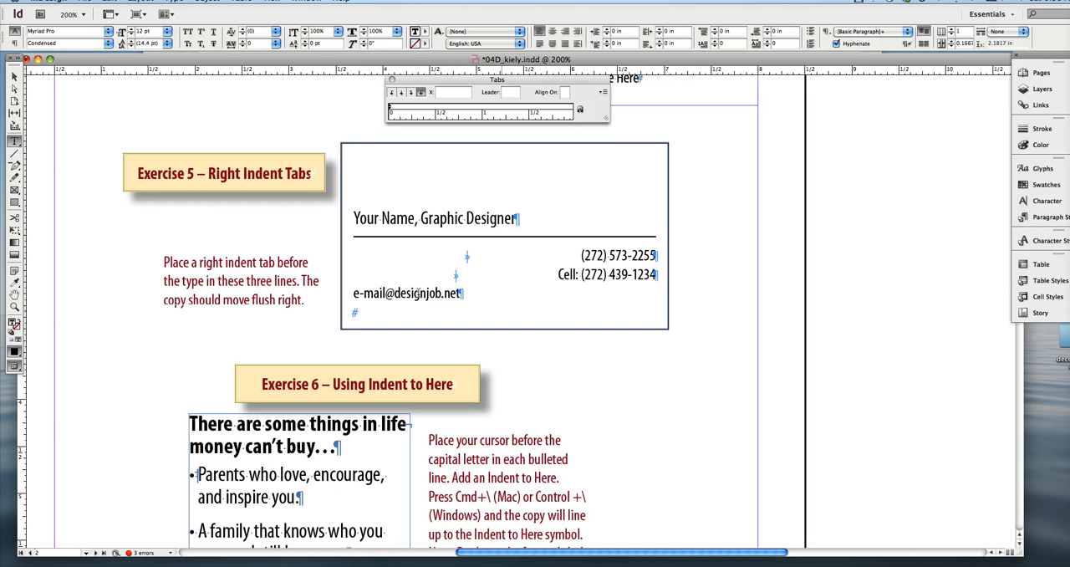
key(Down)
key(shift+Tab)
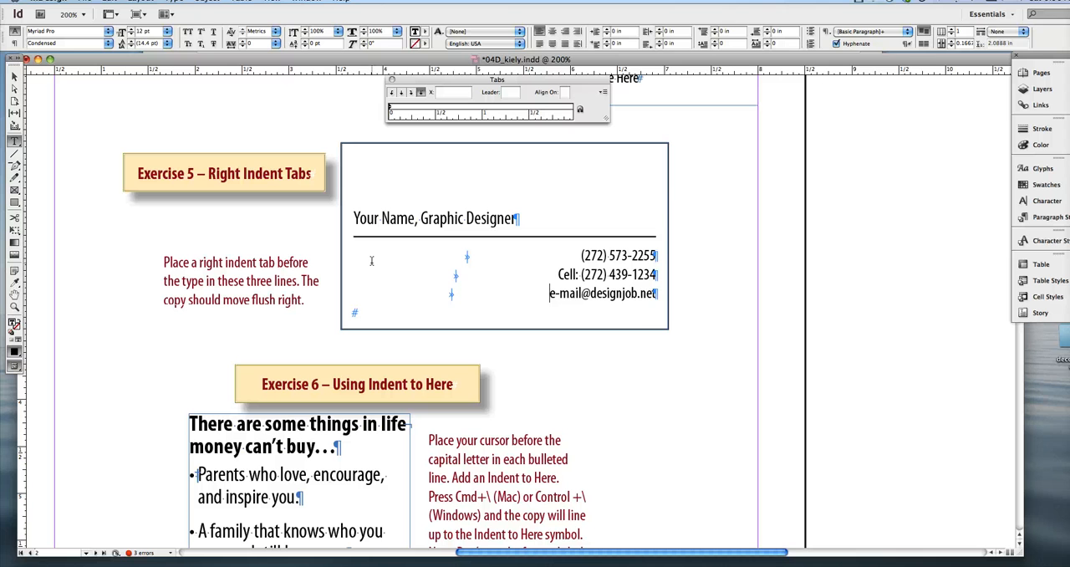
double_click(464, 295)
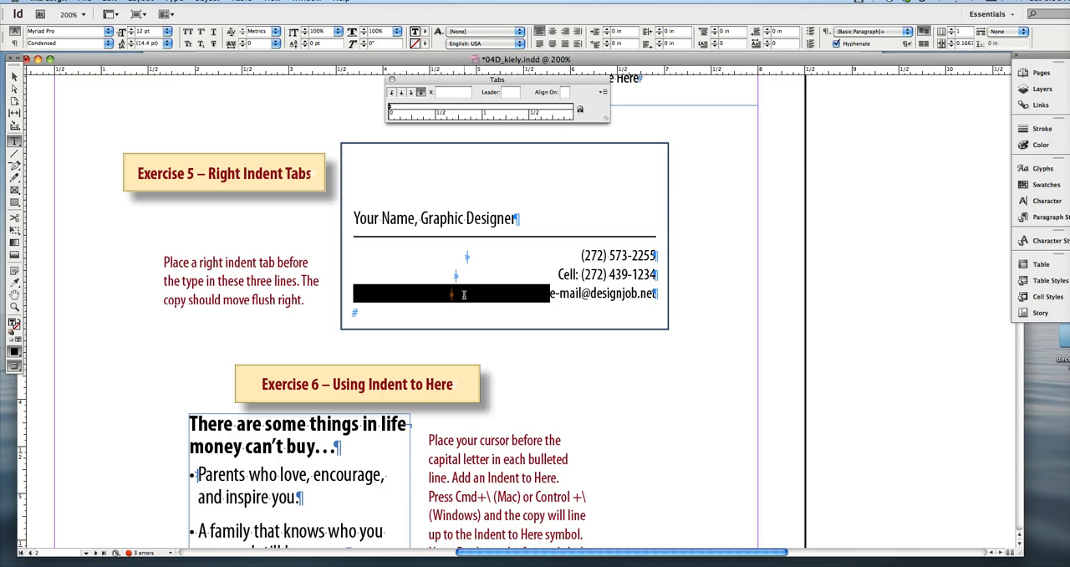
click(464, 295)
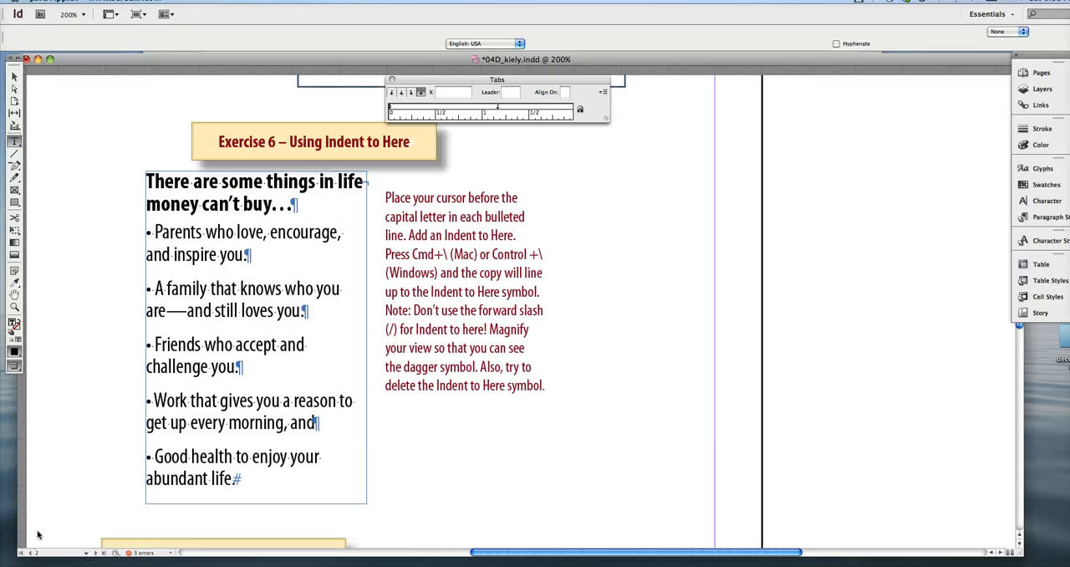
Insert an Indent to Here symbol before "Parents" in the first Exercise 6 bullet, delete it, and insert it again.
click(136, 424)
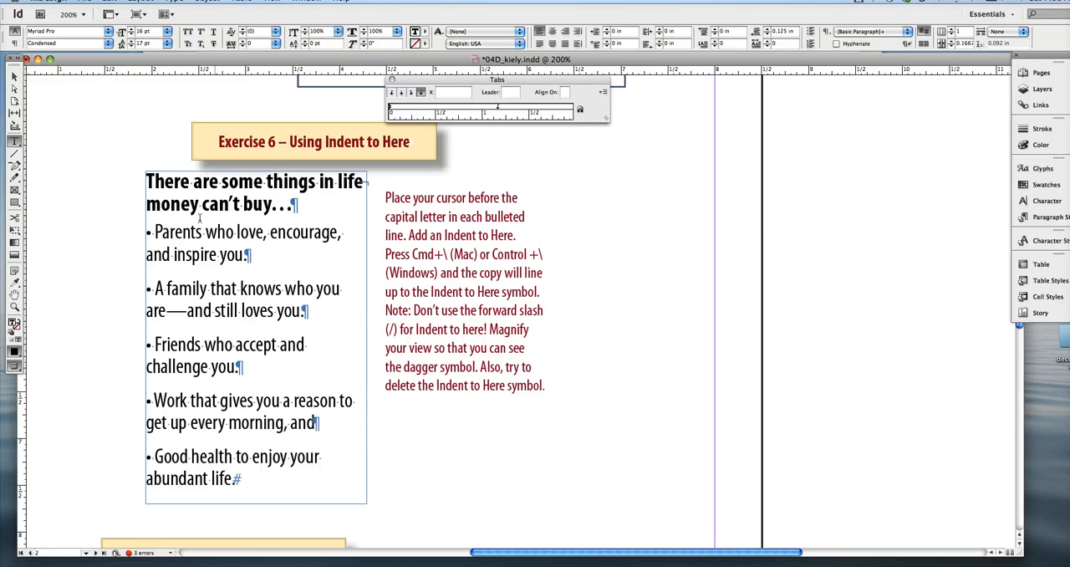
drag(154, 232, 137, 230)
click(155, 232)
key(super+backslash)
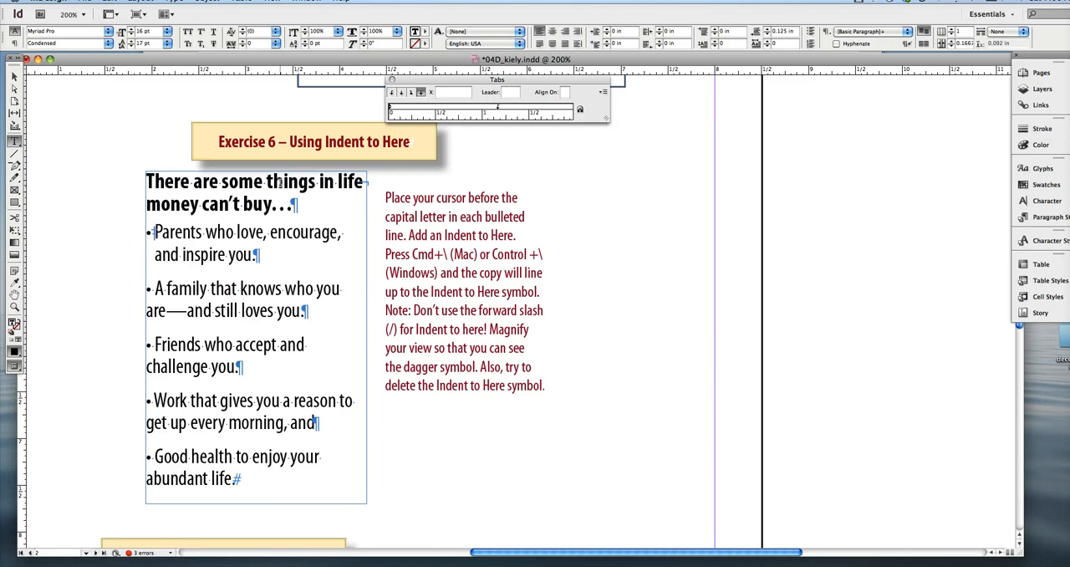
key(BackSpace)
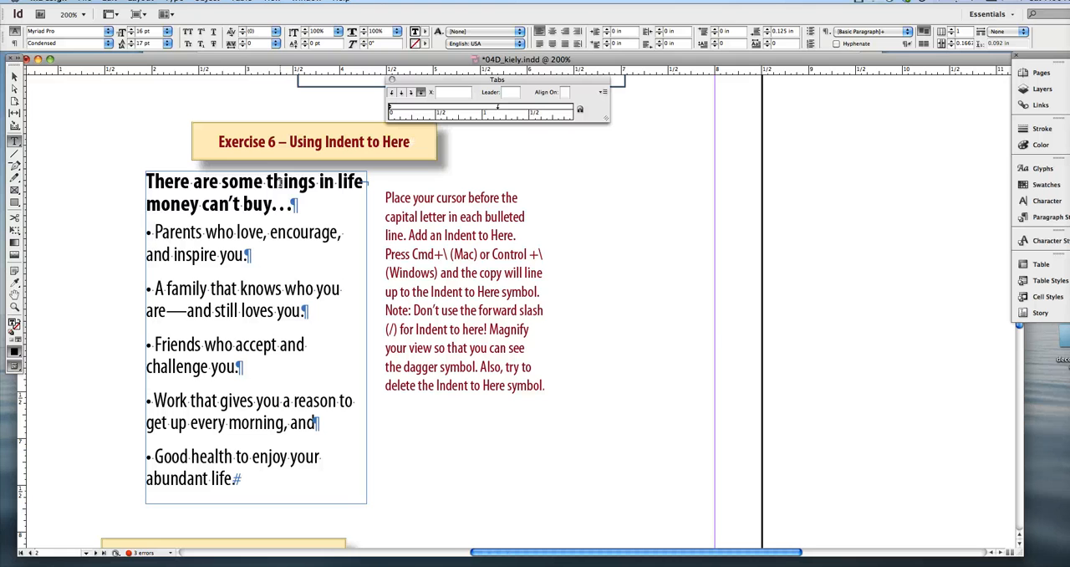
key(super+backslash)
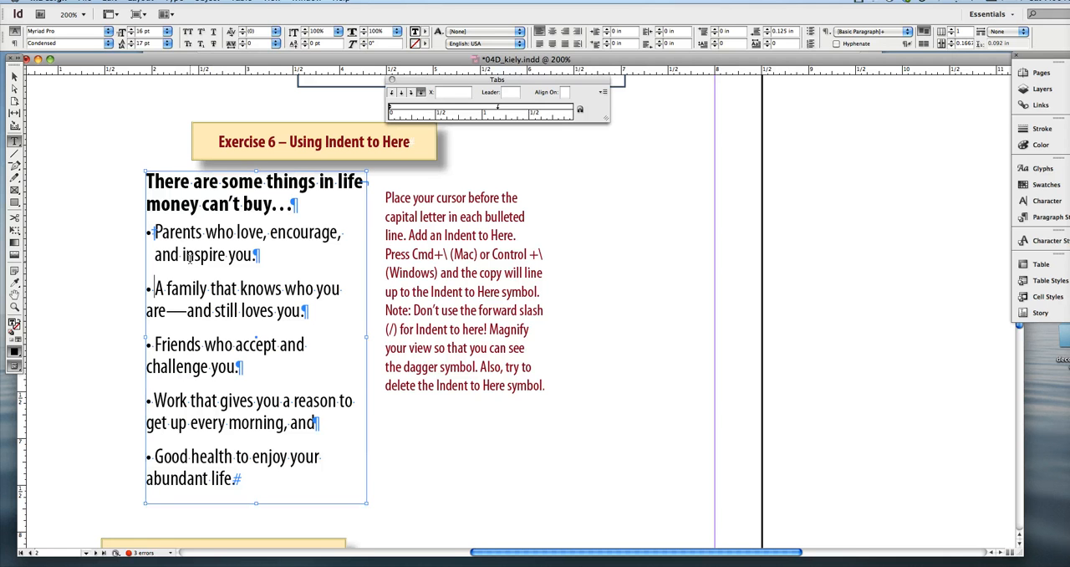
Insert an Indent to Here symbol before the text of the remaining four bullets, from "A family" to "Good health".
key(super+backslash)
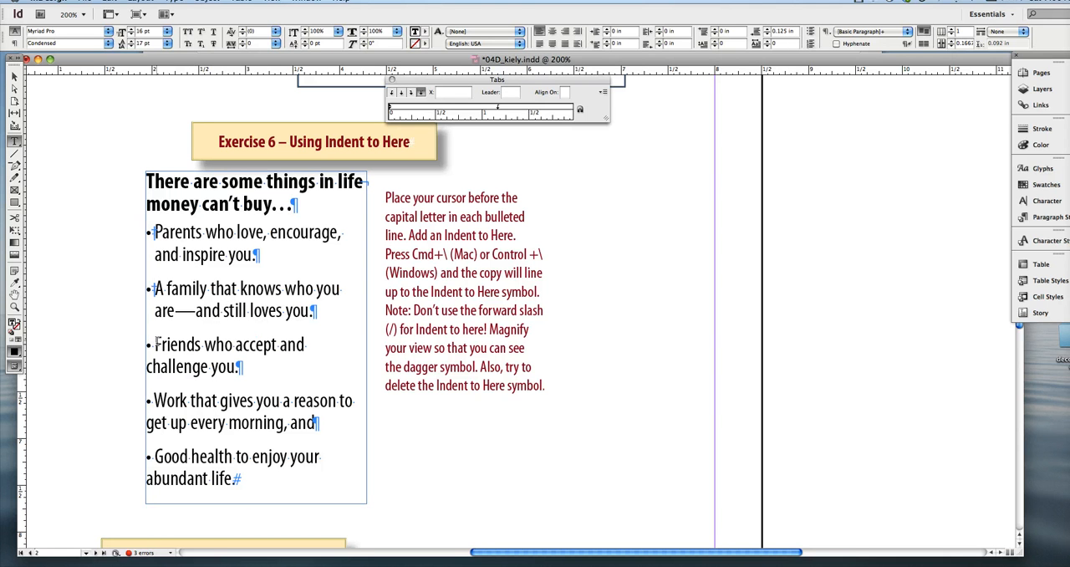
click(154, 344)
key(super+backslash)
click(153, 400)
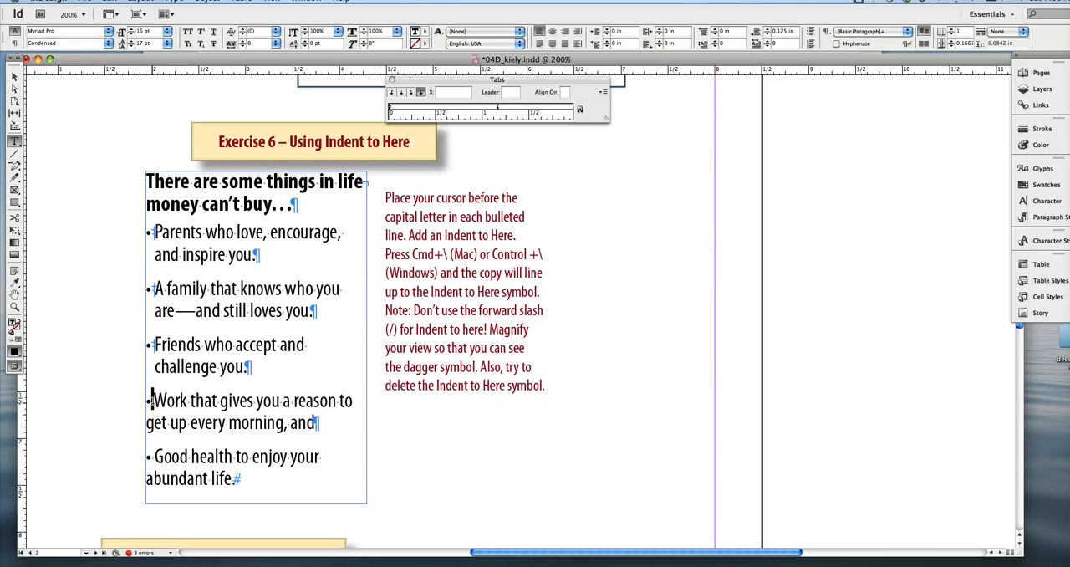
key(super+backslash)
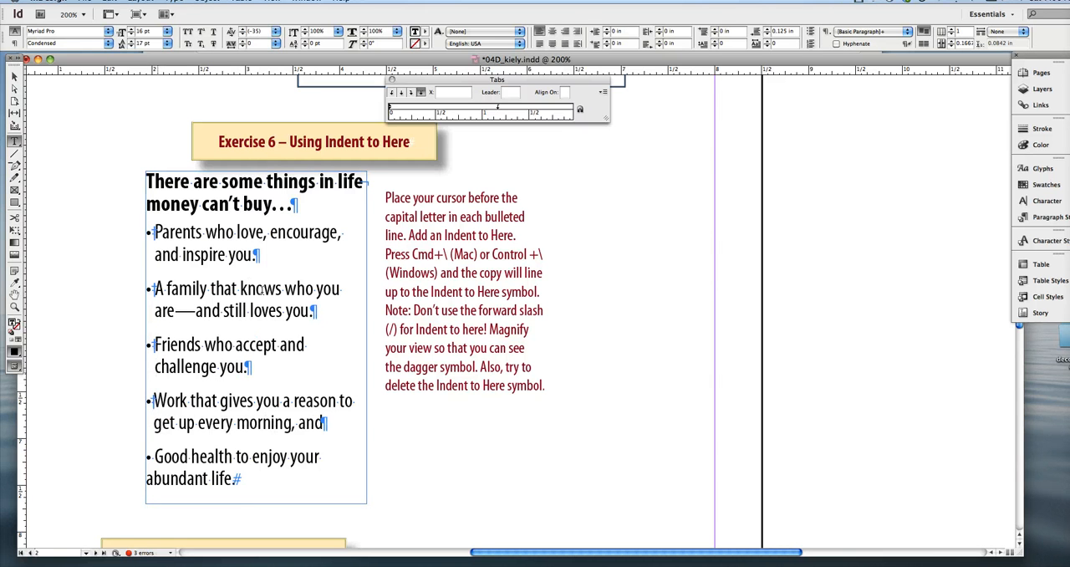
click(152, 457)
key(super+backslash)
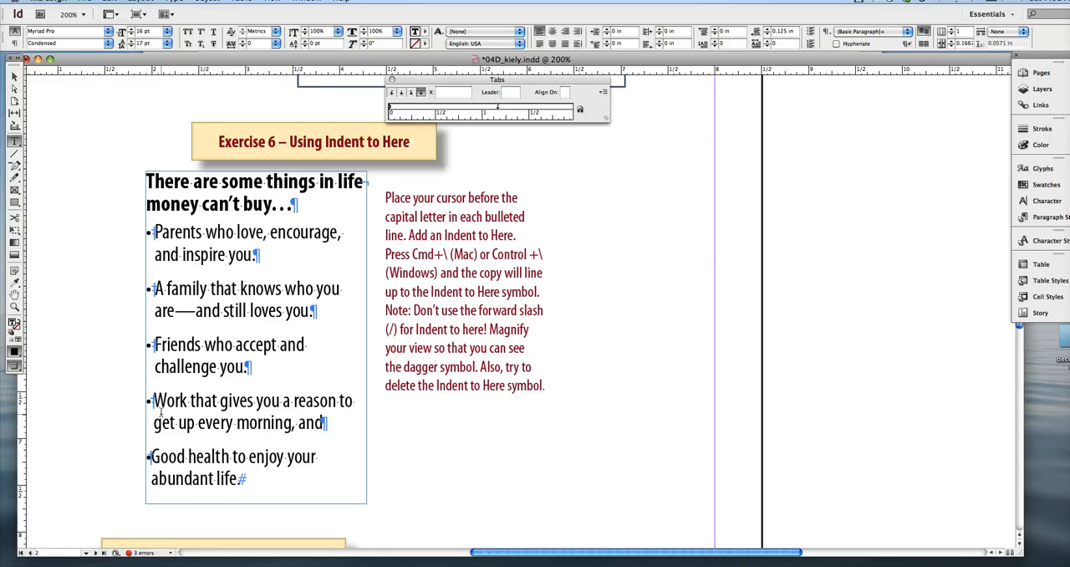
key(BackSpace)
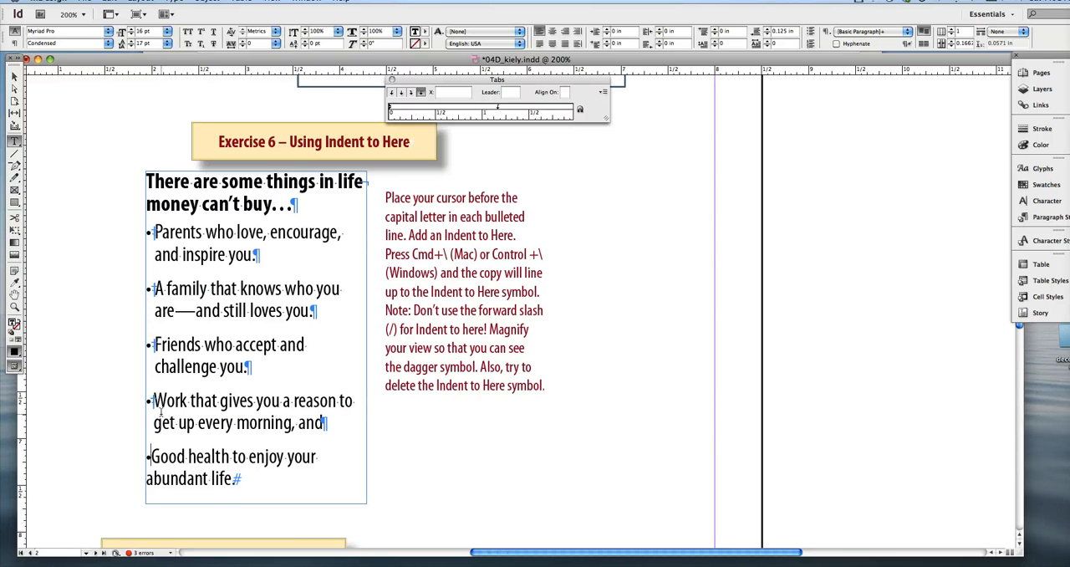
key(super+backslash)
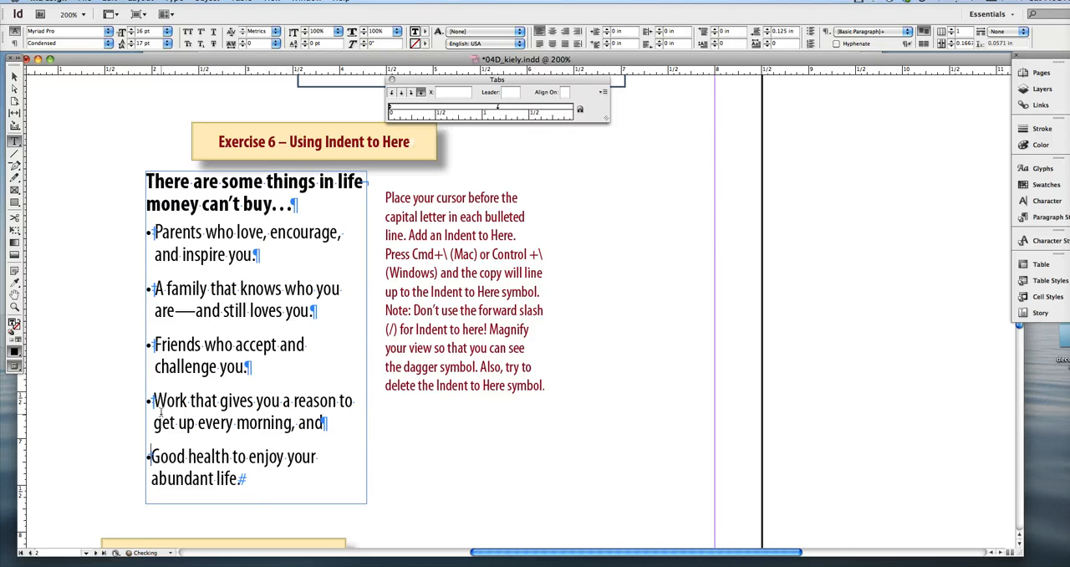